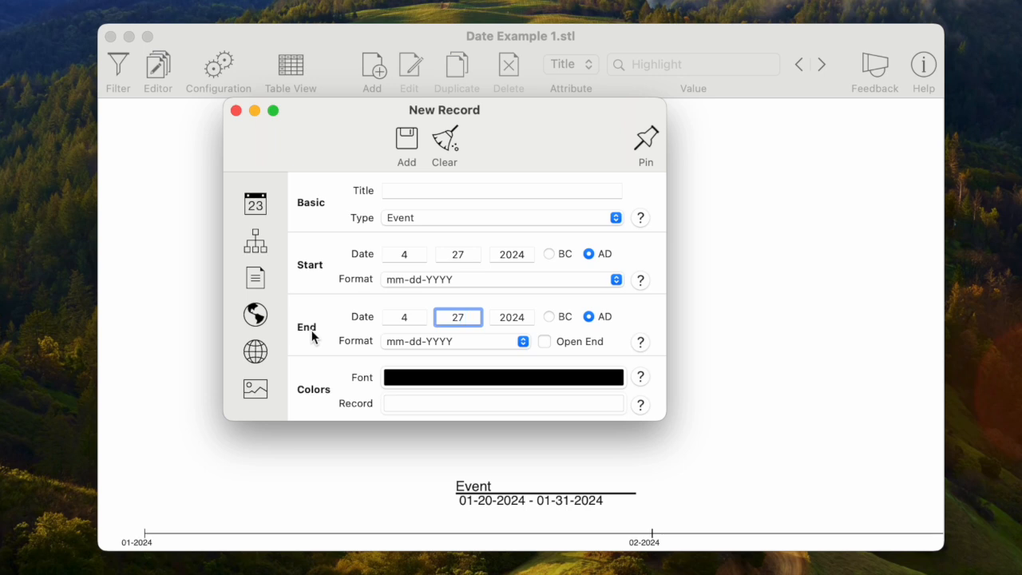
Step: Try to set the end day to 25, earlier than the start day
type("25")
key("Tab")
key("Tab")
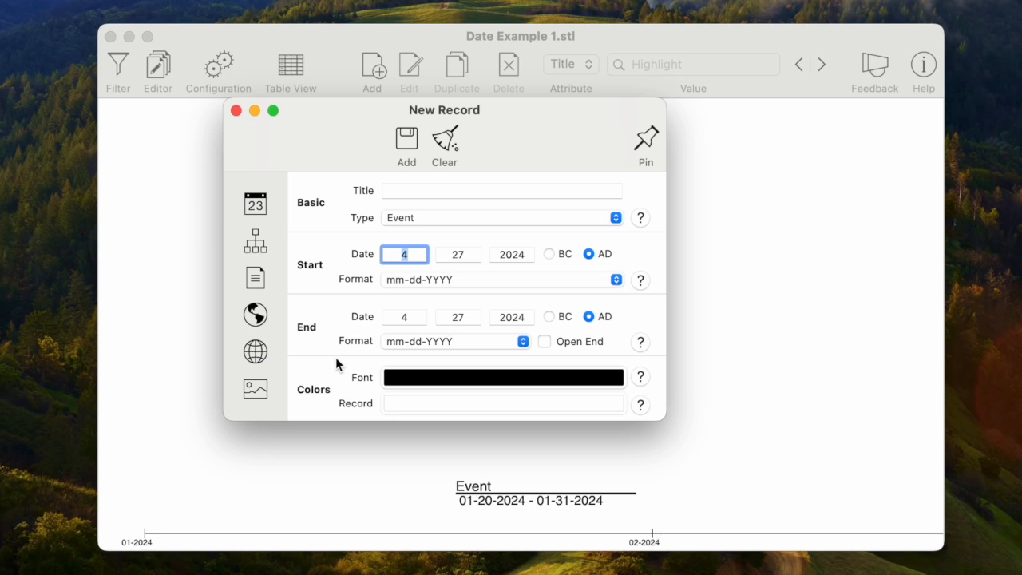
Step: Set the start date to month 5, day 29
type("5")
key("Tab")
type("29")
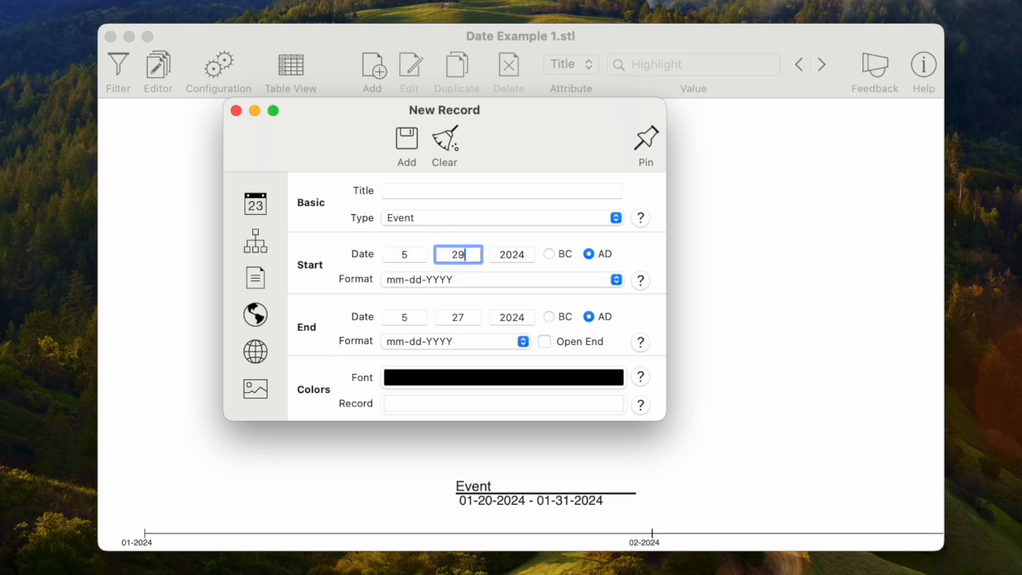
key("Tab")
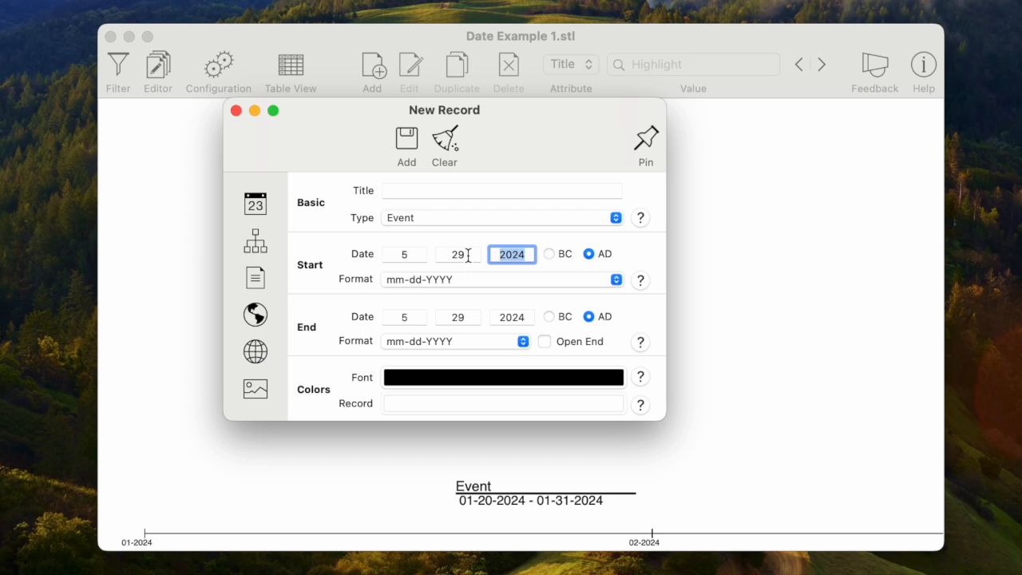
Step: Set the end day to 30
left_click(461, 317)
type("30")
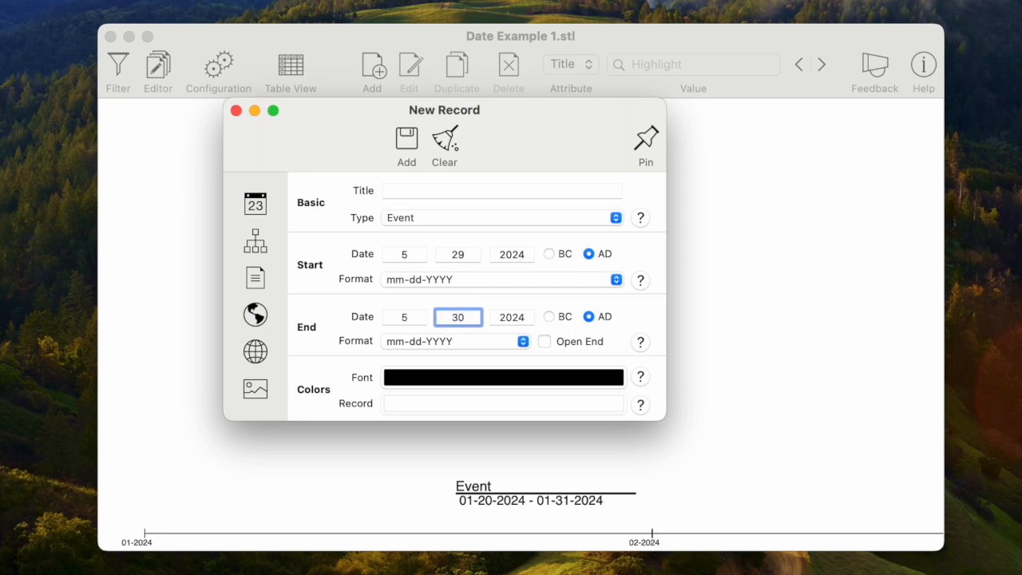
key("Tab")
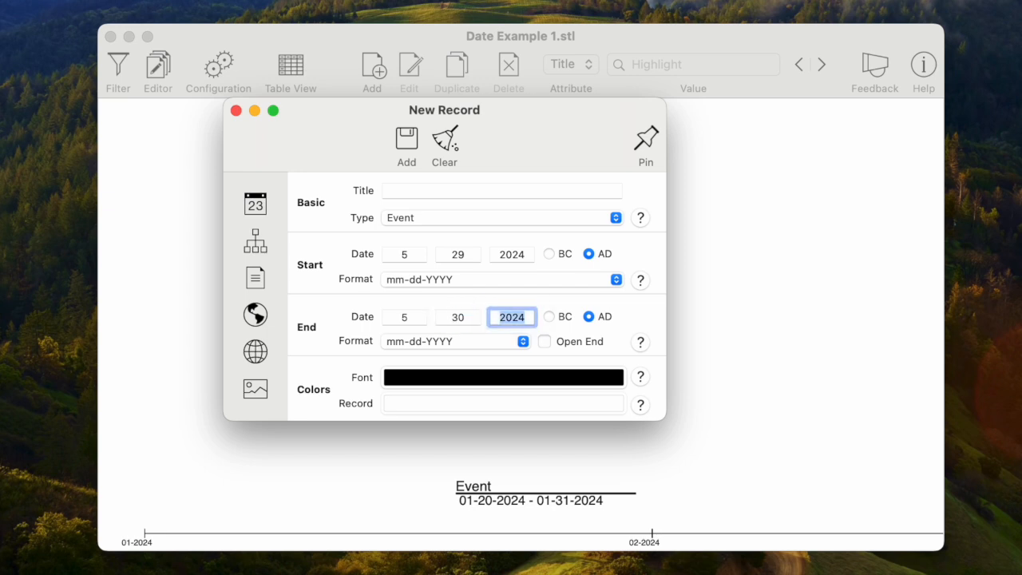
Step: Change the start day to 28
left_click(457, 254)
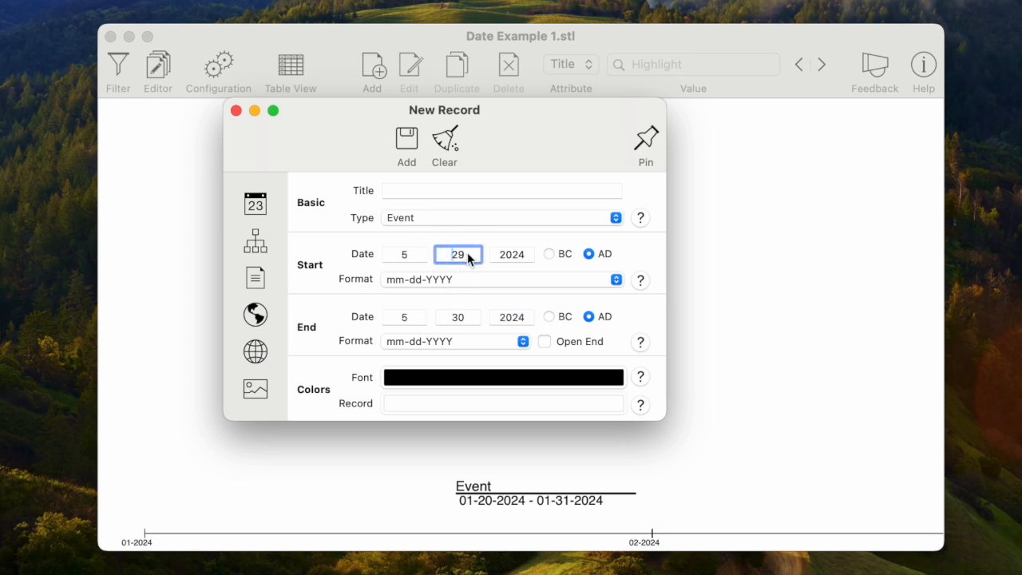
key("BackSpace")
type("28")
key("Tab")
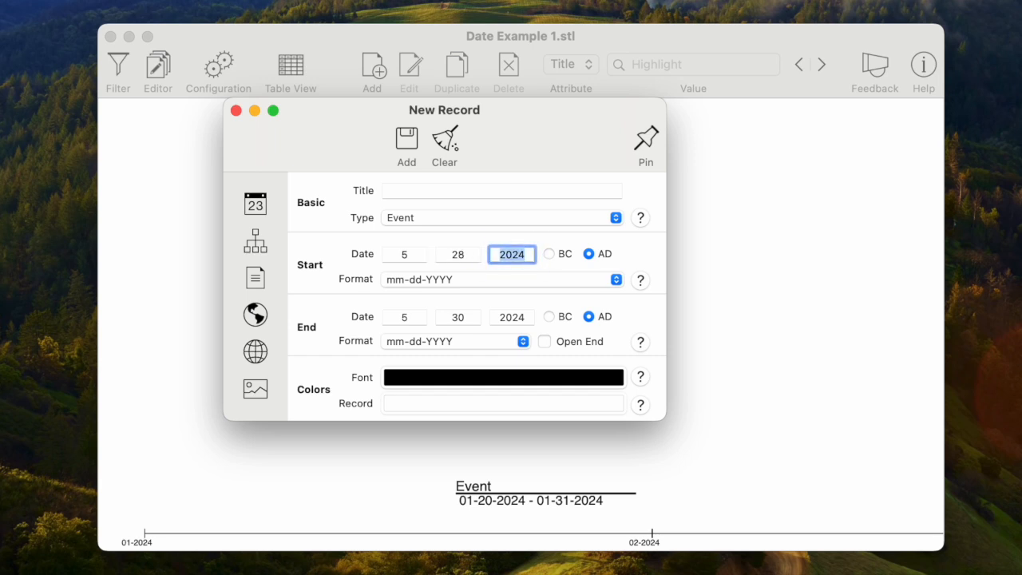
Step: Try an end day of 25, then set the start month to 6
left_click(461, 317)
type("25")
key("Tab")
key("Tab")
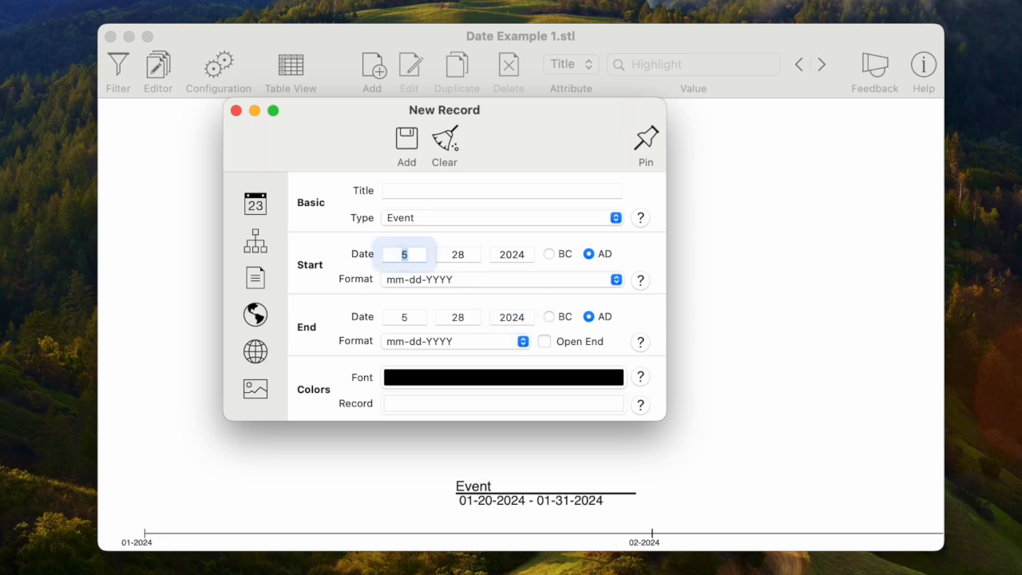
type("6")
key("Tab")
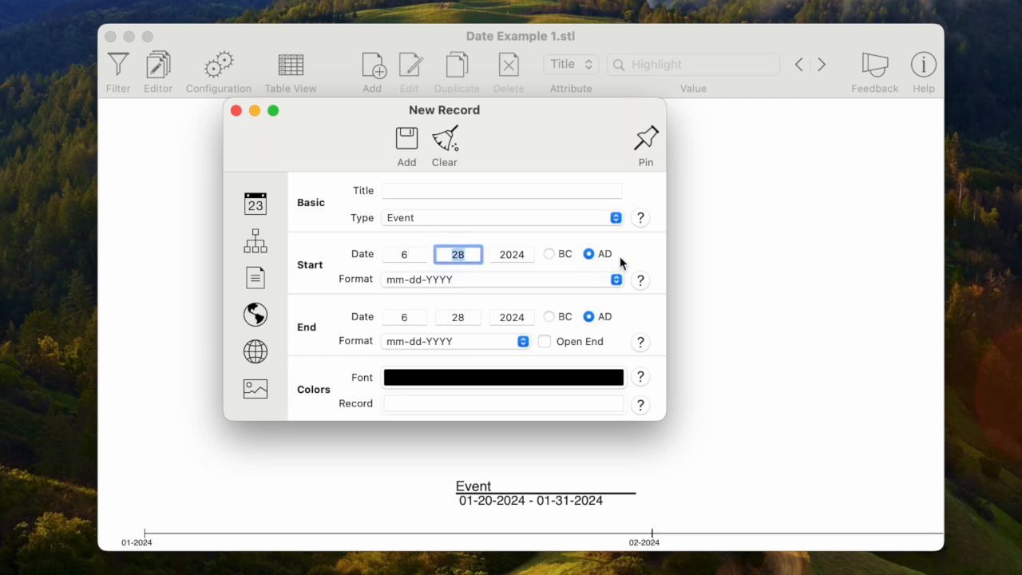
Step: Change the record type to Note and close the New Record dialog
left_click(617, 218)
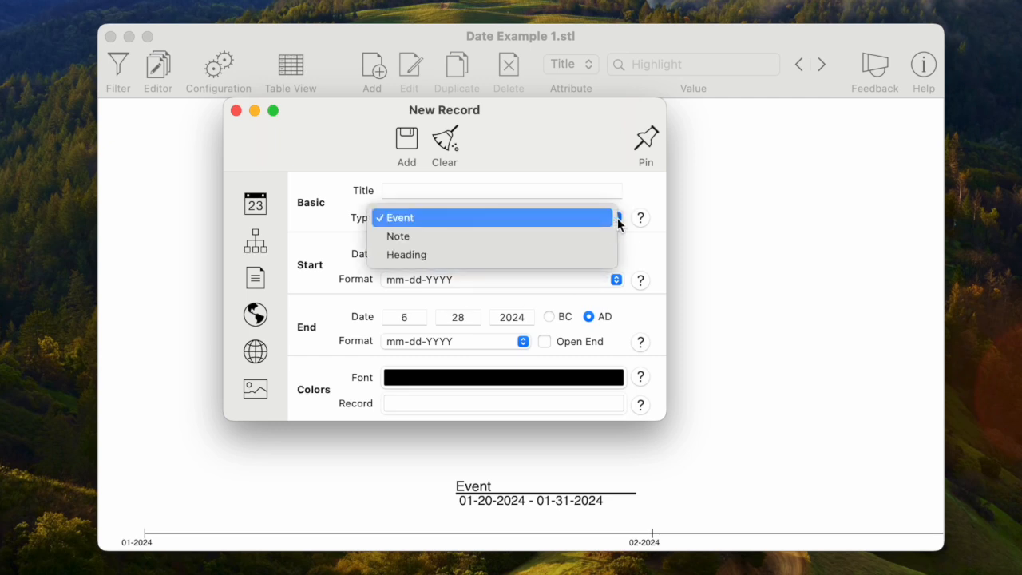
left_click(570, 236)
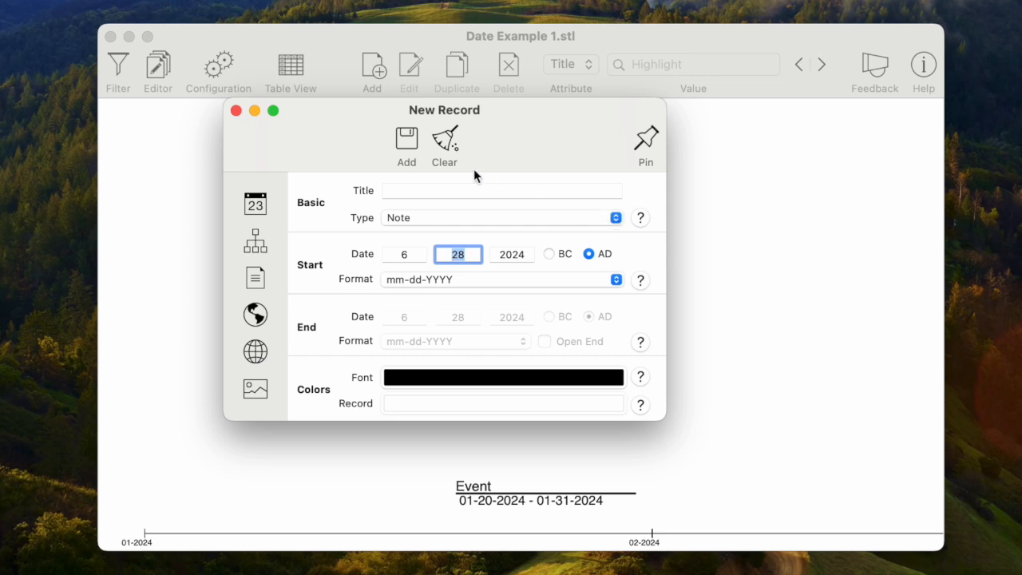
left_click(237, 111)
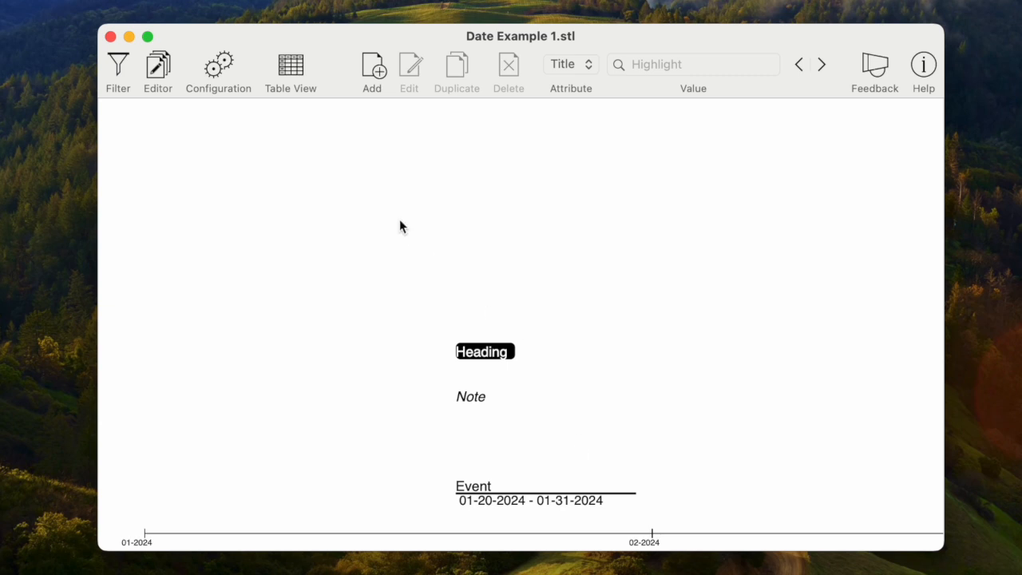
Step: Switch the displayed date format to dd-MM-yyyy, then back to MM-dd-yyyy, and close the configuration panel
left_click(219, 72)
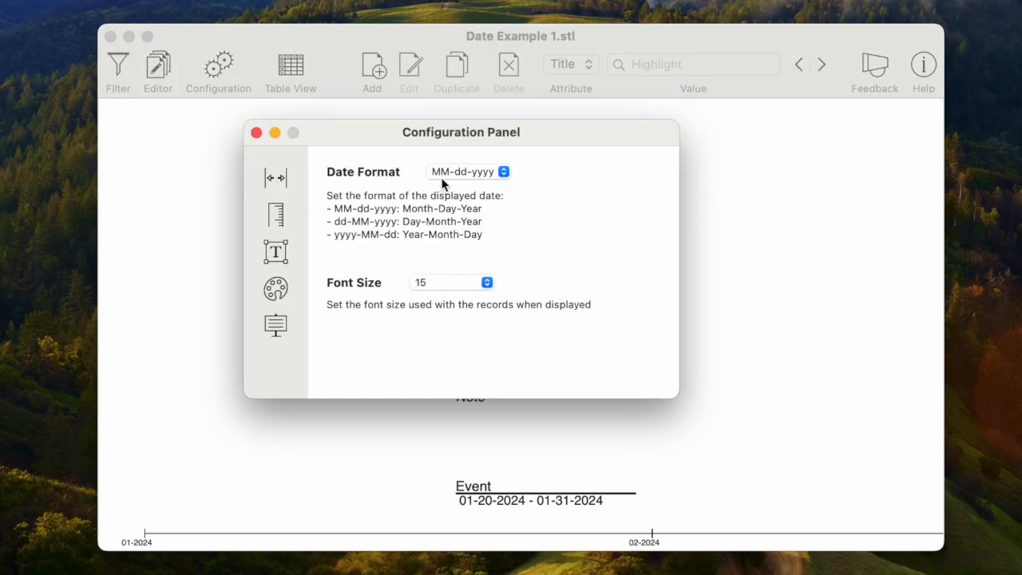
left_click(504, 172)
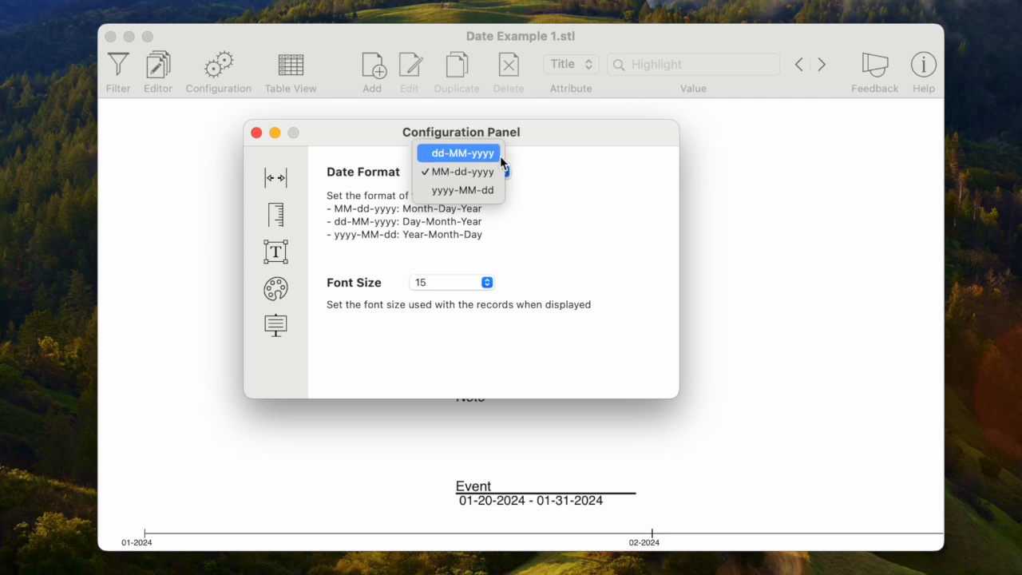
left_click(500, 156)
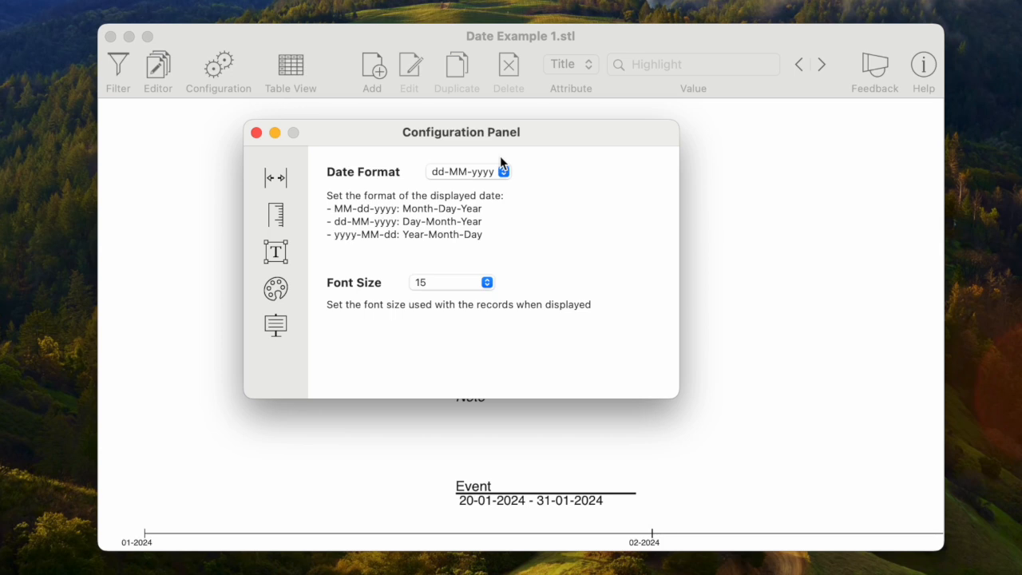
left_click(505, 176)
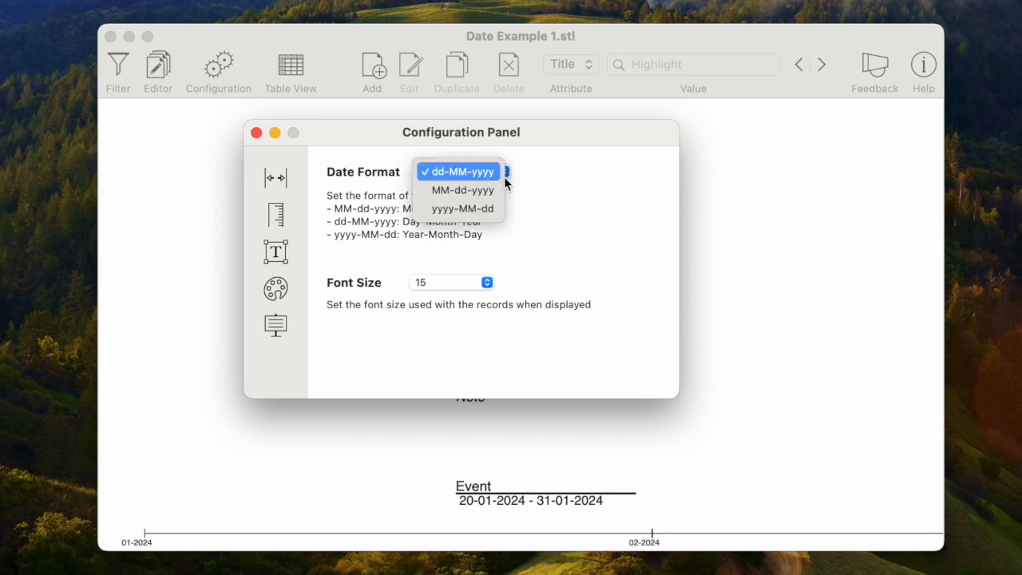
left_click(498, 196)
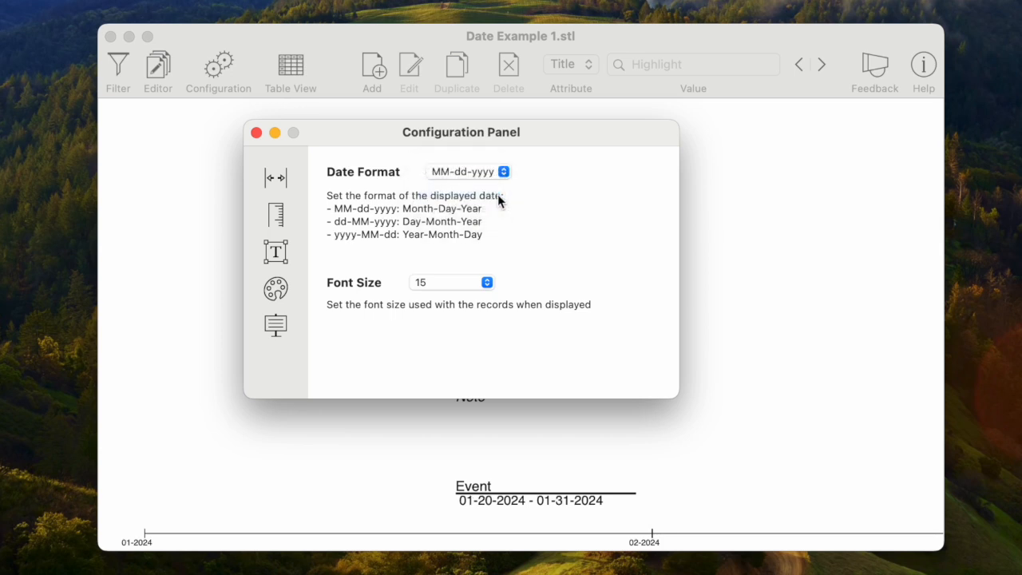
left_click(257, 133)
Step: Open a new record and examine the start date format options
left_click(381, 71)
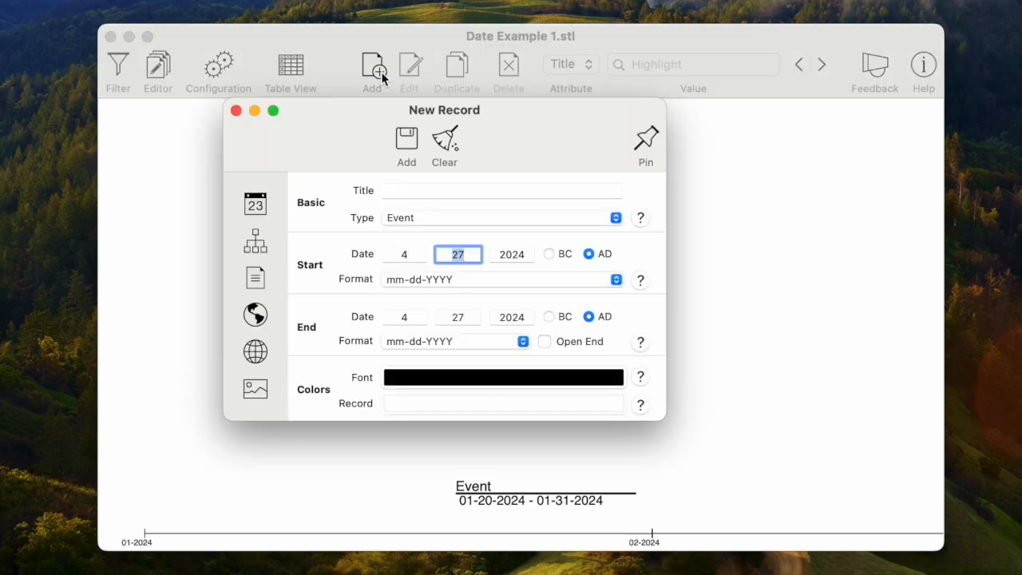
left_click(511, 280)
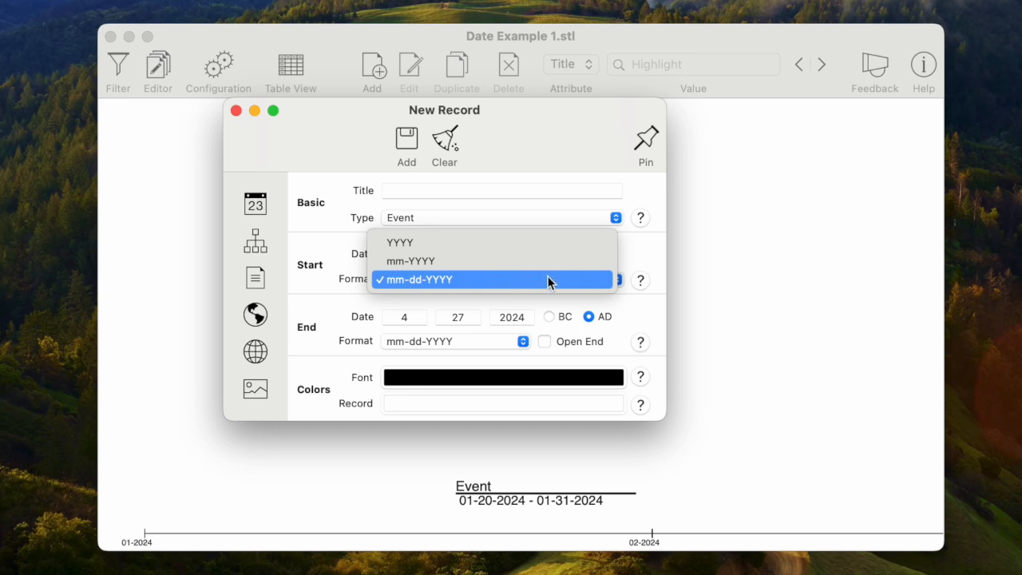
left_click(644, 256)
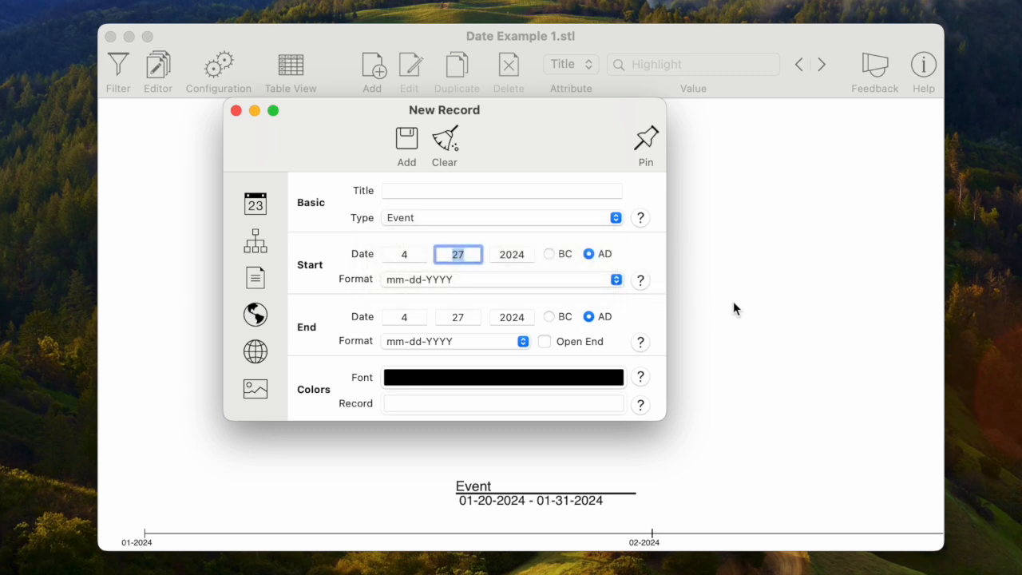
Step: Set the new record's start date format to YYYY
scroll(735, 309, "right", 5)
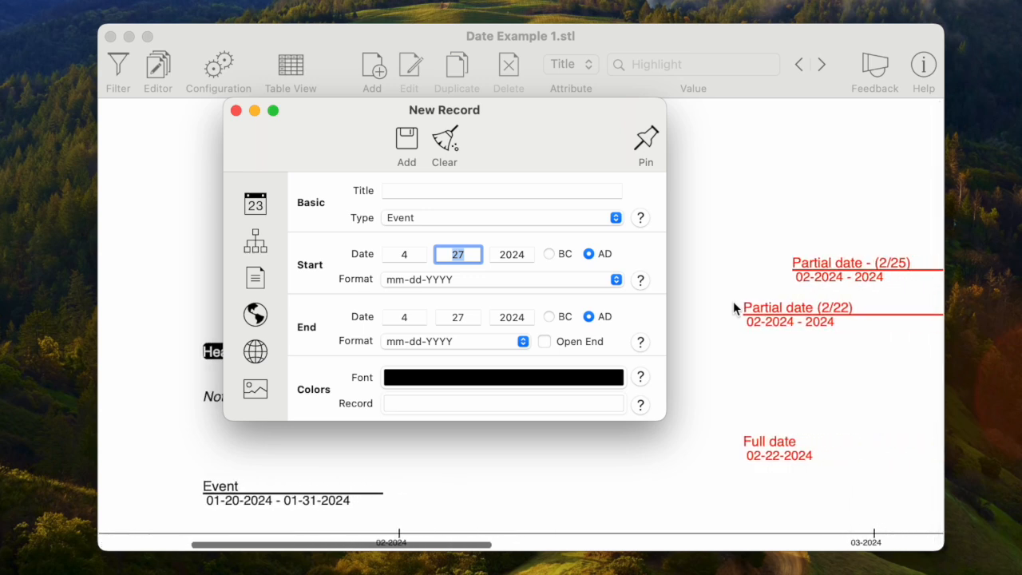
scroll(733, 304, "right", 3)
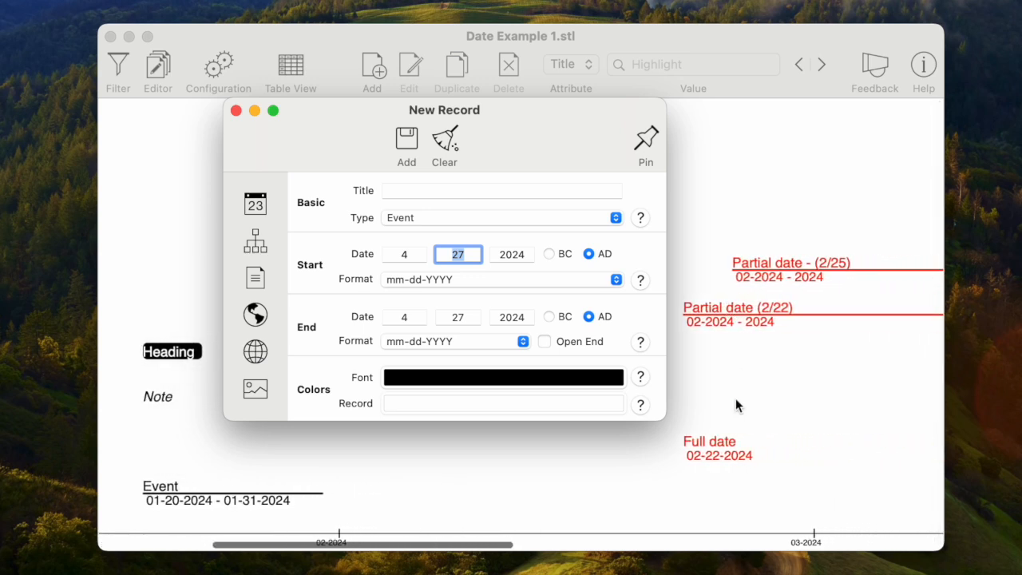
left_click_drag(551, 129, 467, 144)
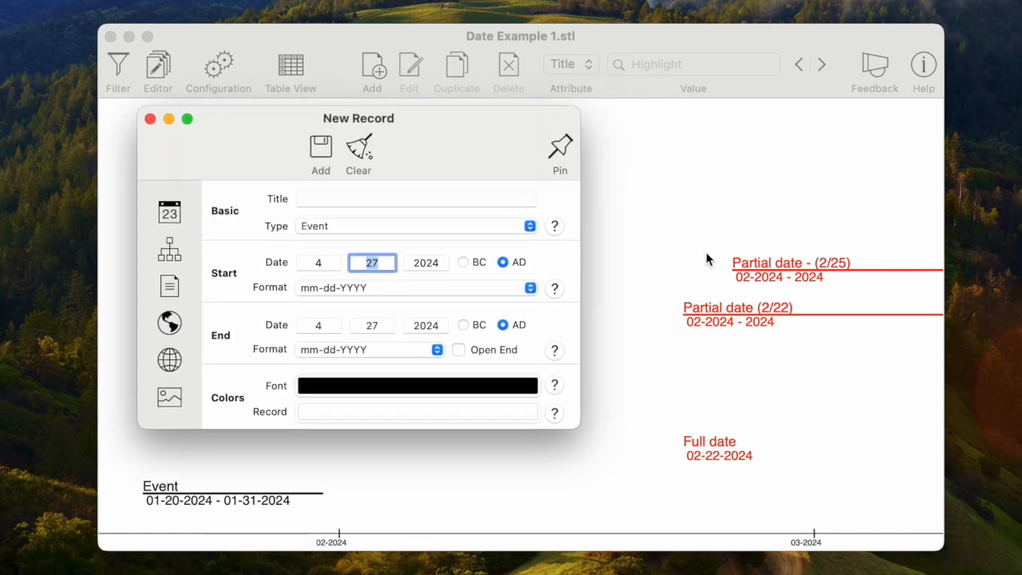
scroll(706, 251, "right", 5)
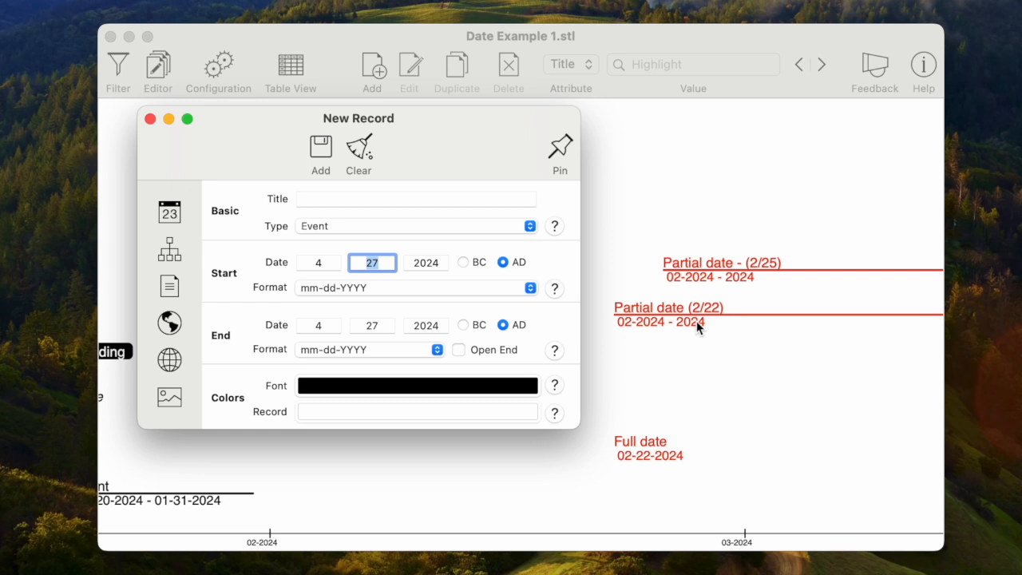
left_click(532, 289)
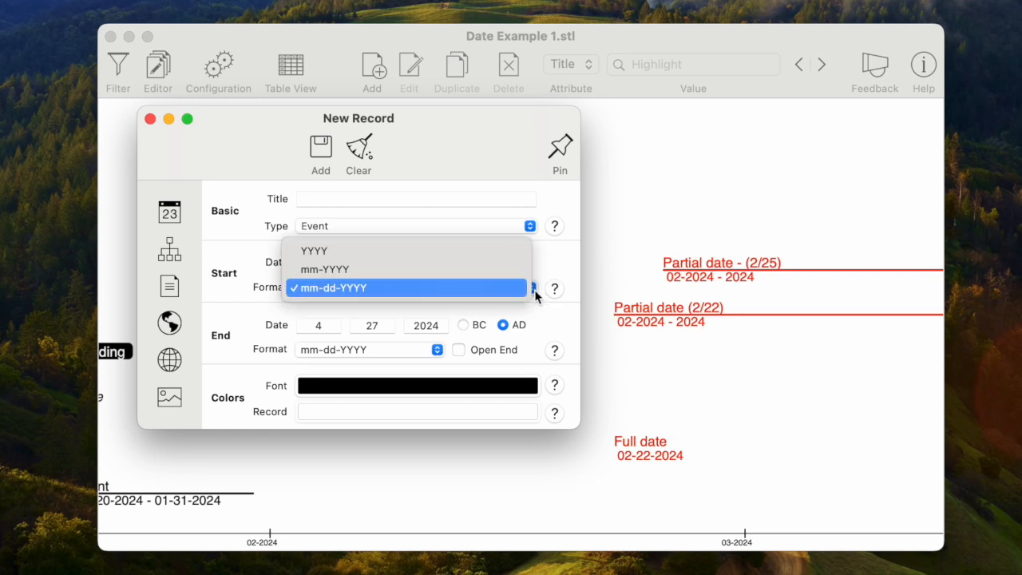
left_click(501, 257)
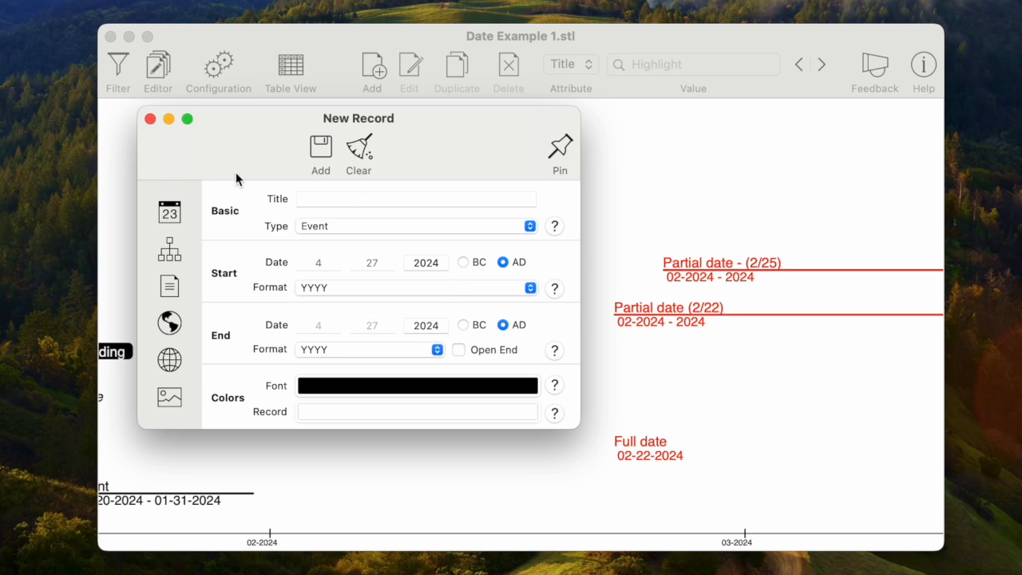
Step: Scroll along the timeline and inspect the partial-date records
scroll(410, 277, "right", 5)
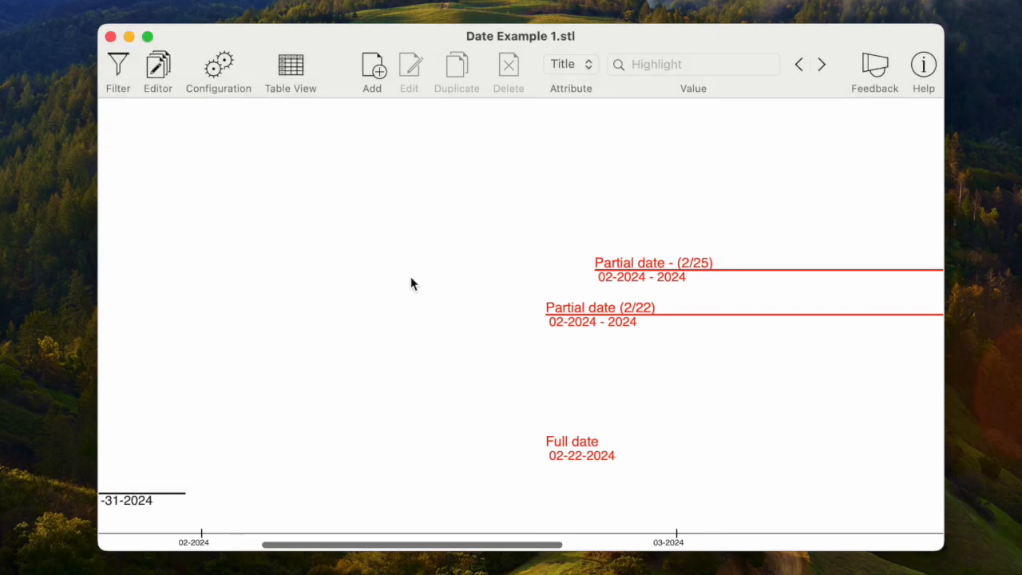
scroll(410, 277, "right", 5)
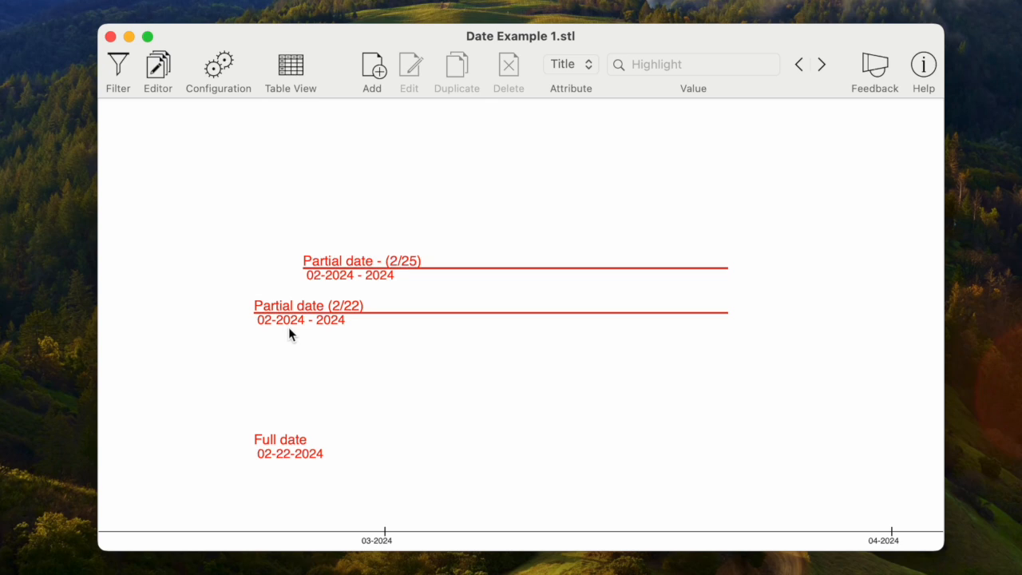
left_click(340, 272)
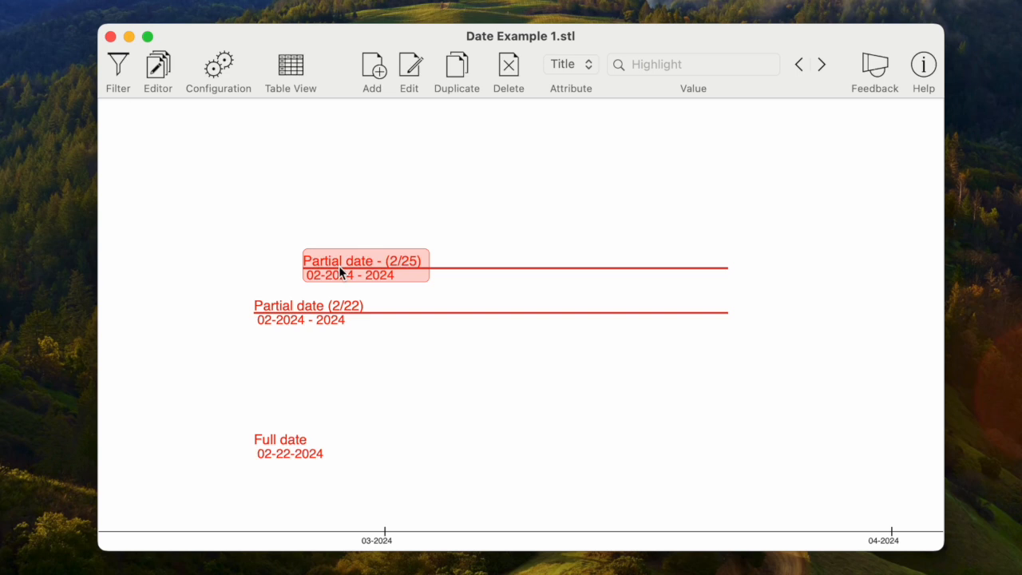
left_click(489, 367)
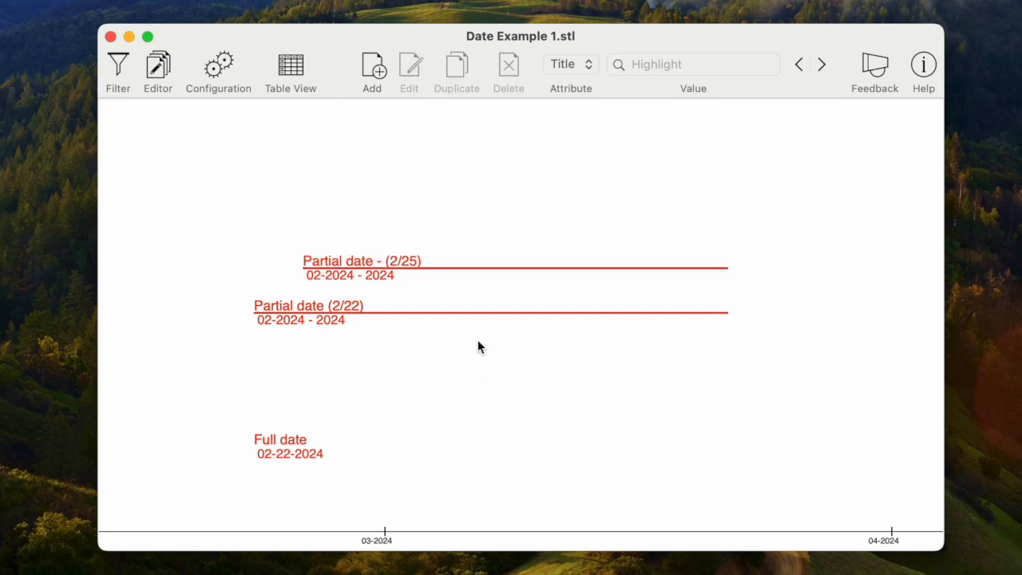
scroll(487, 368, "right", 10)
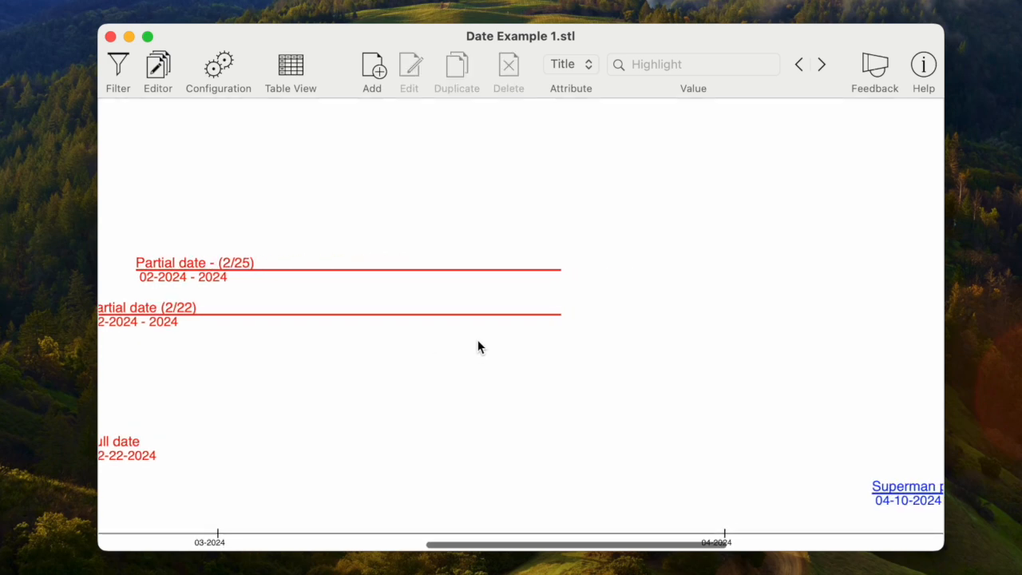
Step: Open a new record, toggle the end's Open End option on and off, and close the dialog
left_click(374, 77)
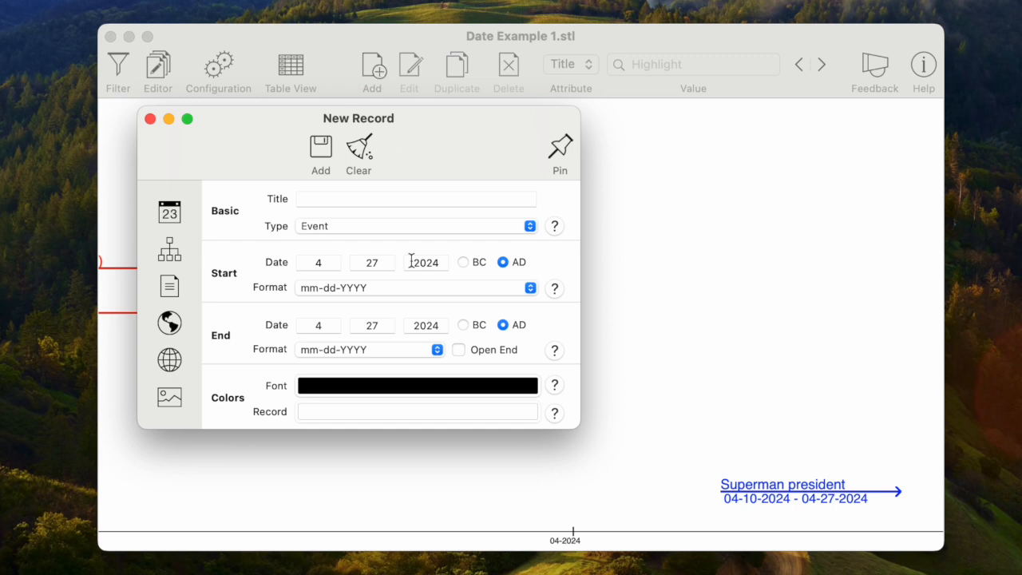
left_click(459, 351)
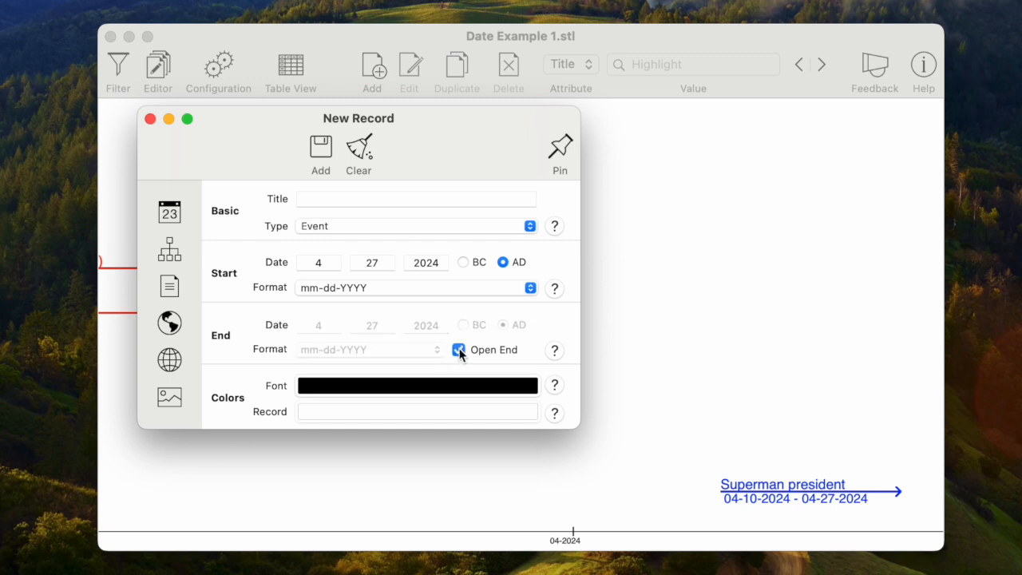
left_click(459, 350)
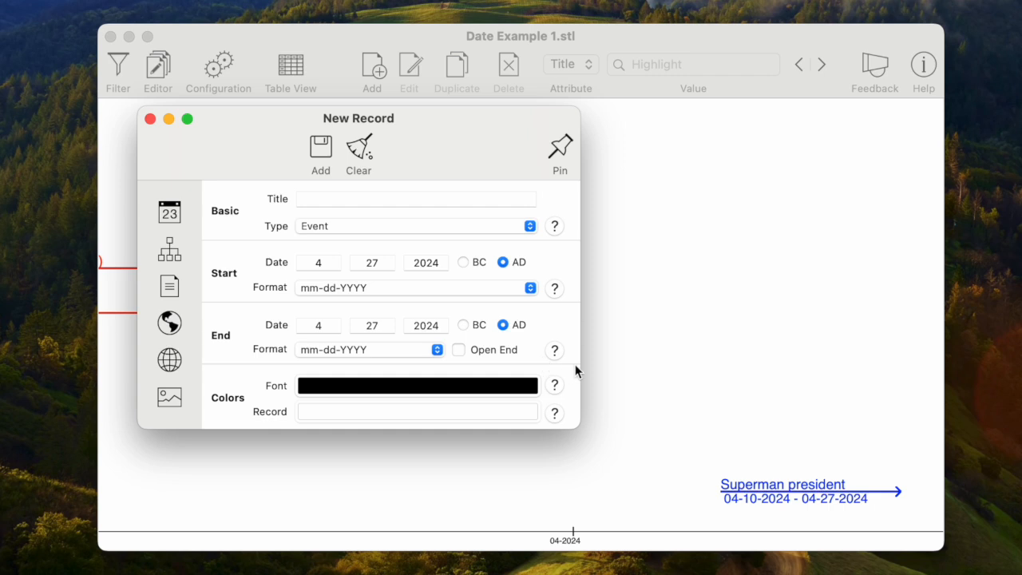
scroll(679, 399, "right", 3)
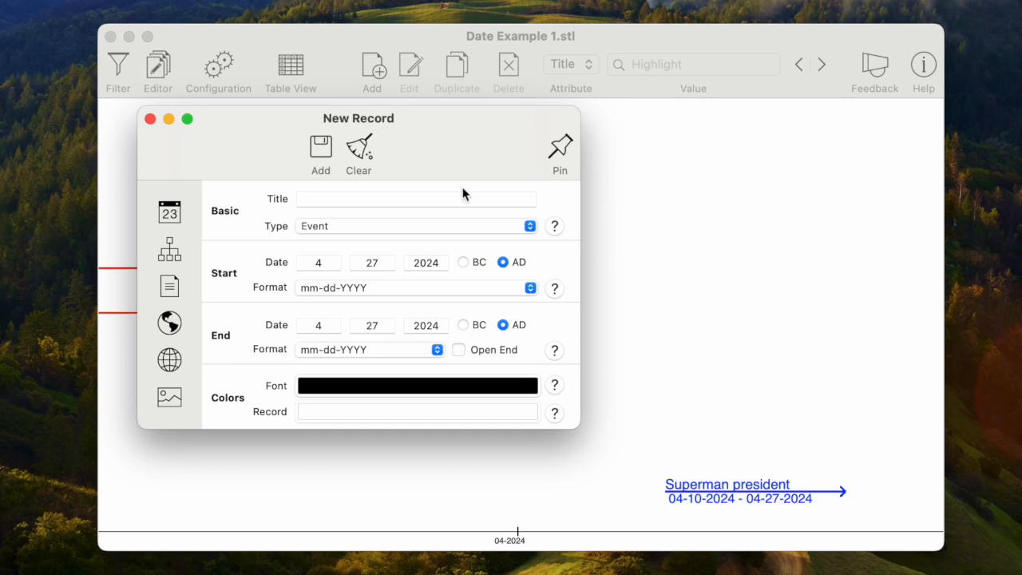
left_click(150, 118)
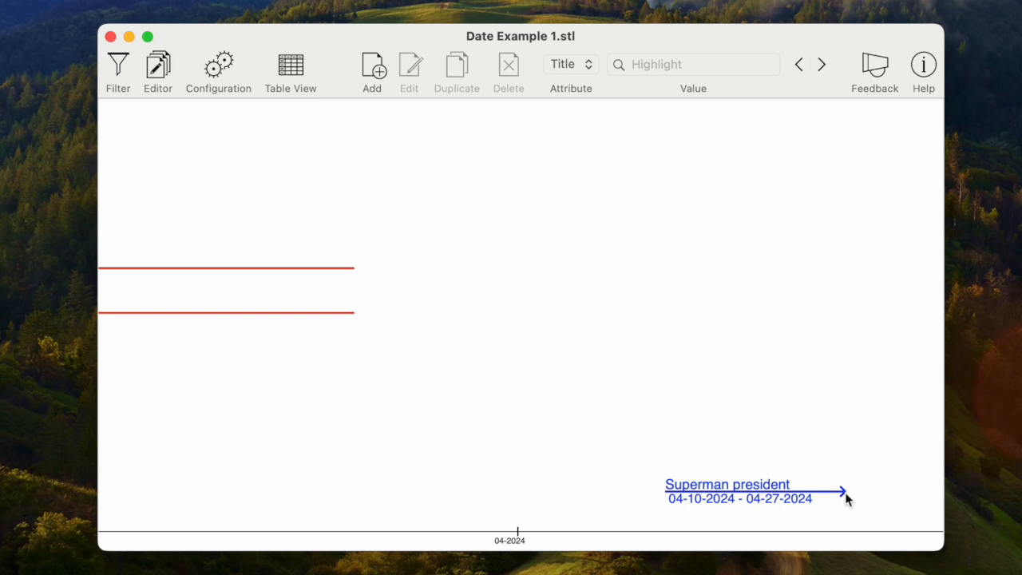
scroll(828, 431, "right", 5)
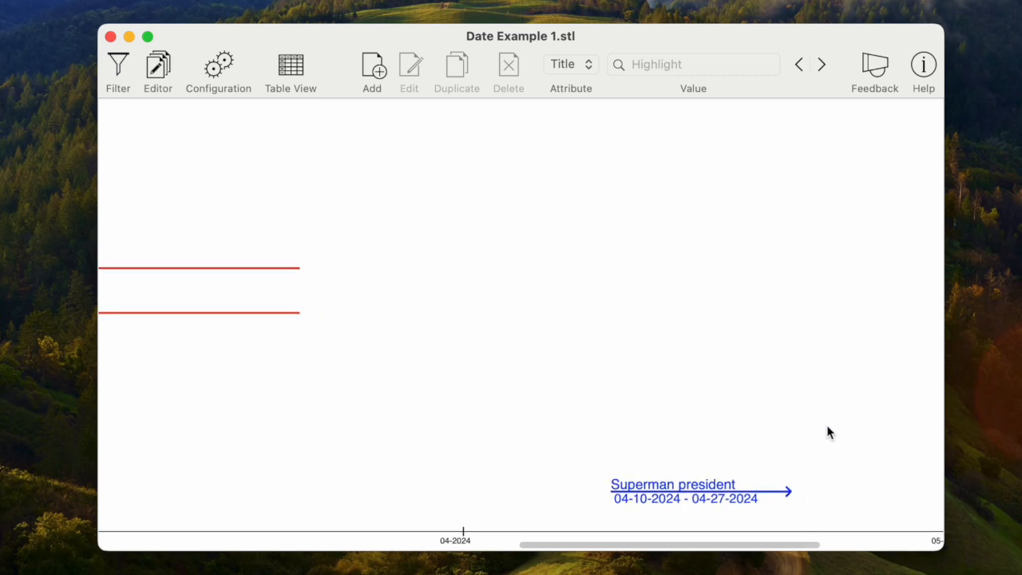